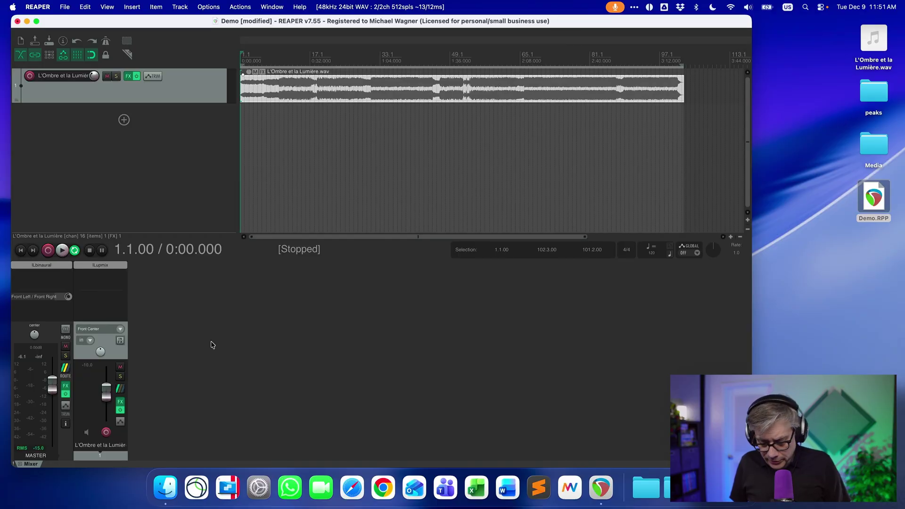
Play the track and review the ILupmix Stereo-to-9.1.6 Default Upmix settings, then close it.
{"action": "key", "text": "space"}
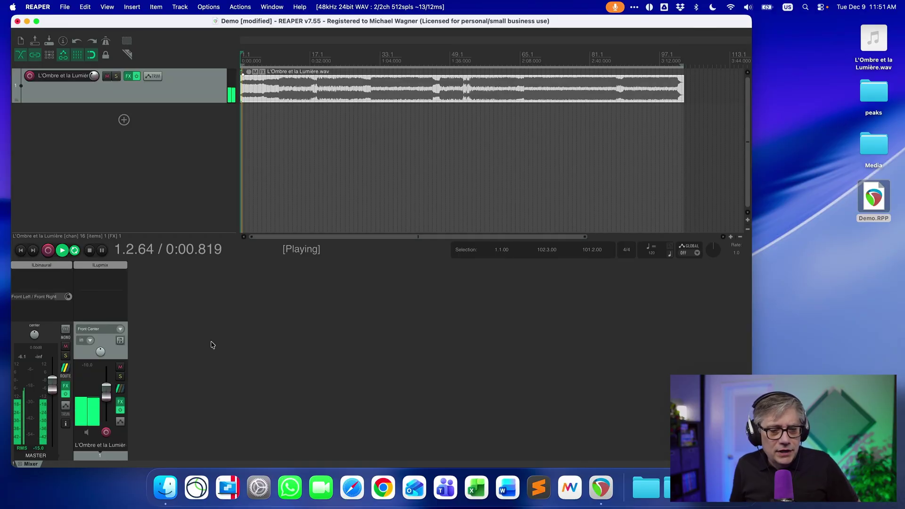
{"action": "left_click", "coordinate": [101, 265]}
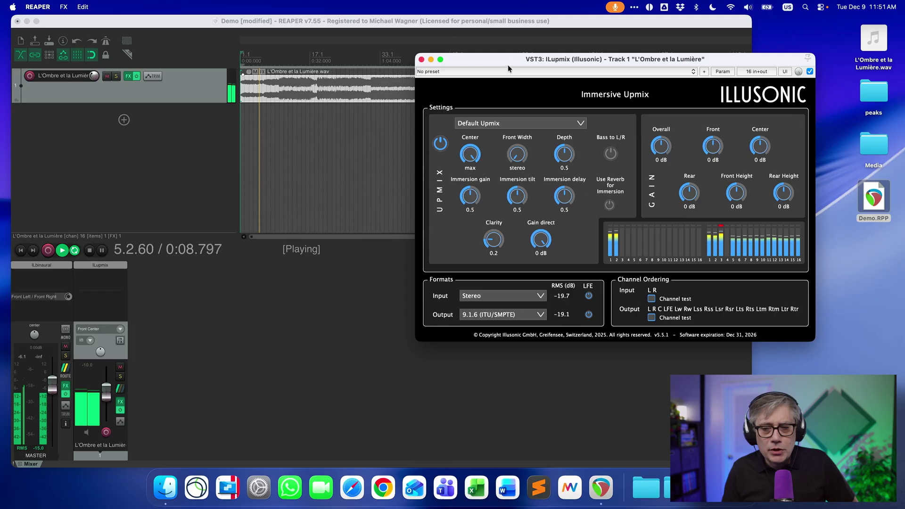
{"action": "left_click_drag", "start_coordinate": [503, 59], "coordinate": [366, 94]}
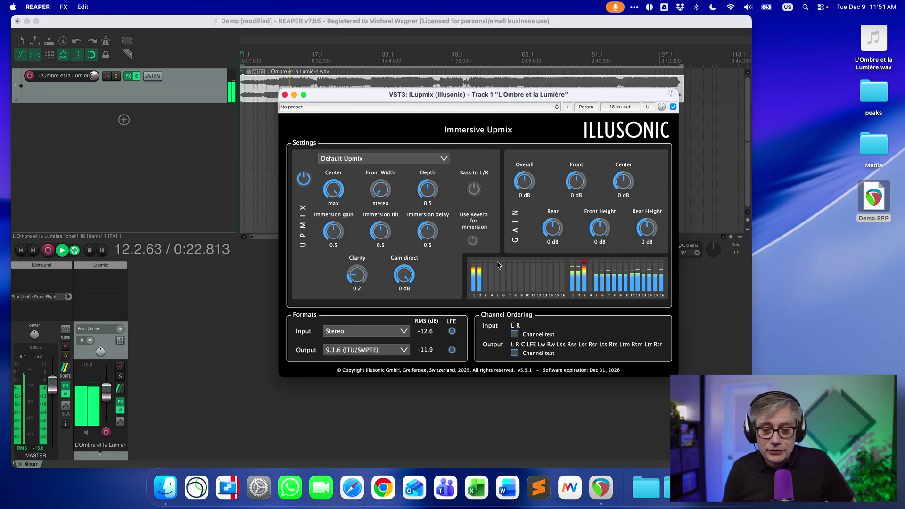
{"action": "left_click", "coordinate": [284, 96]}
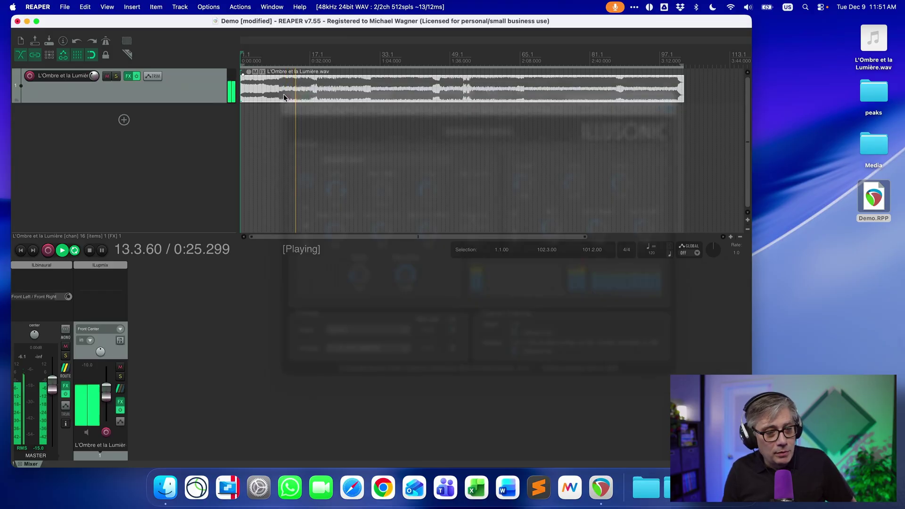
Review the master's ILbinaural renderer settings, then close its window.
{"action": "left_click", "coordinate": [51, 265]}
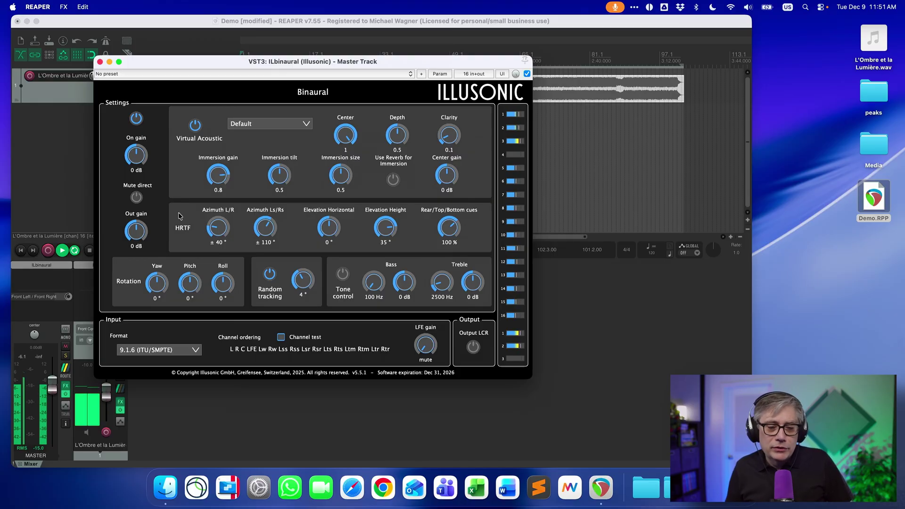
{"action": "left_click", "coordinate": [99, 62]}
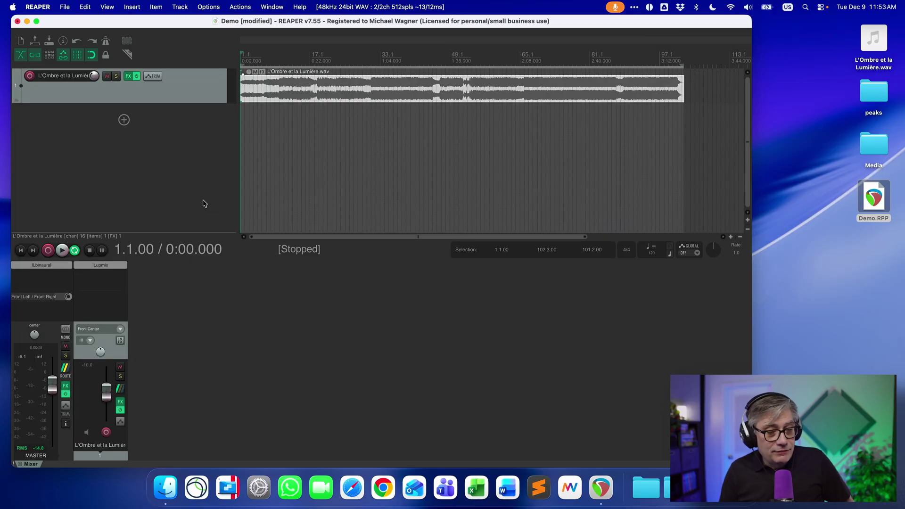
Filter FX by 'waves' and add Immersive Wrapper 9.1.6 (17->16ch) after ILupmix.
{"action": "left_click", "coordinate": [113, 274]}
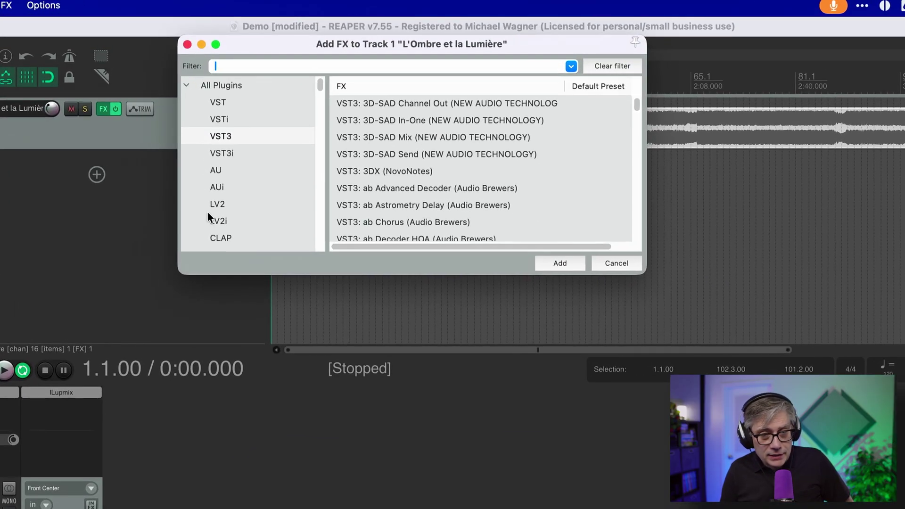
{"action": "type", "text": "waves"}
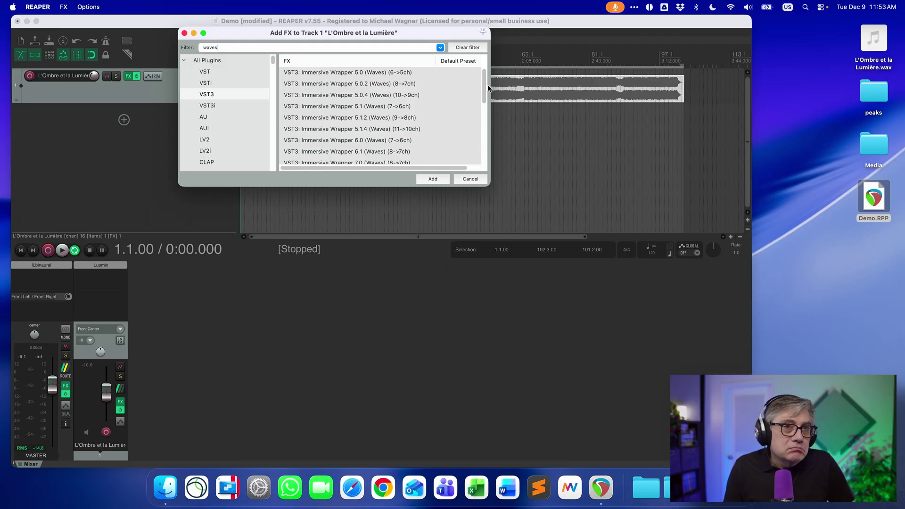
{"action": "left_click_drag", "start_coordinate": [486, 83], "coordinate": [482, 130]}
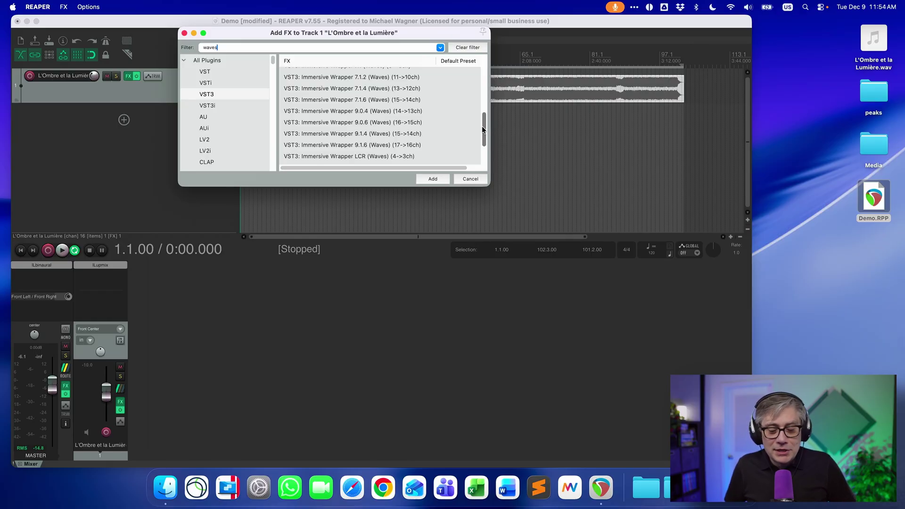
{"action": "left_click", "coordinate": [357, 143]}
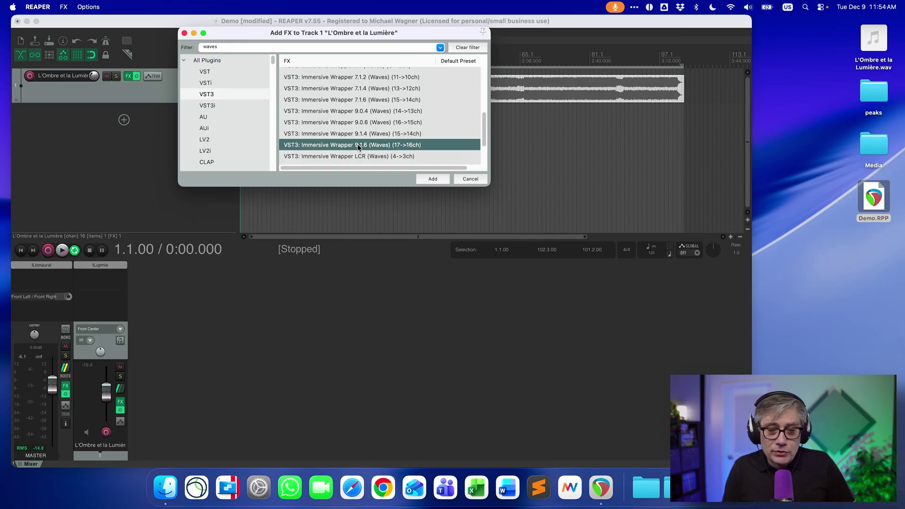
{"action": "left_click", "coordinate": [429, 179]}
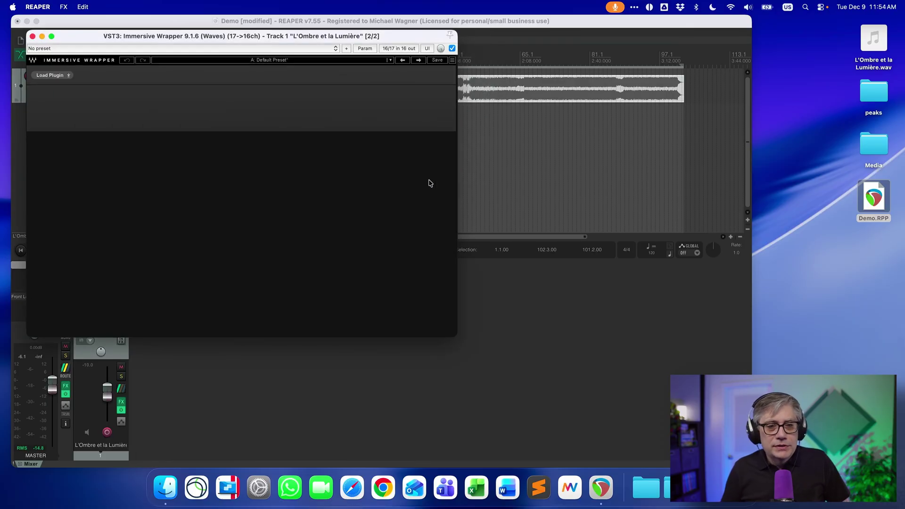
Load Gullfoss from VST3 > Soundtheory into the Immersive Wrapper.
{"action": "left_click_drag", "start_coordinate": [185, 37], "coordinate": [328, 54]}
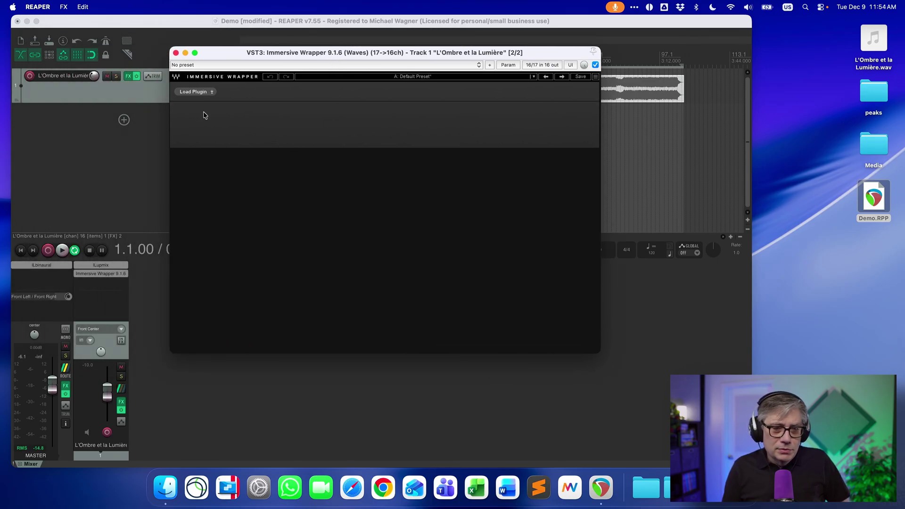
{"action": "left_click", "coordinate": [201, 93]}
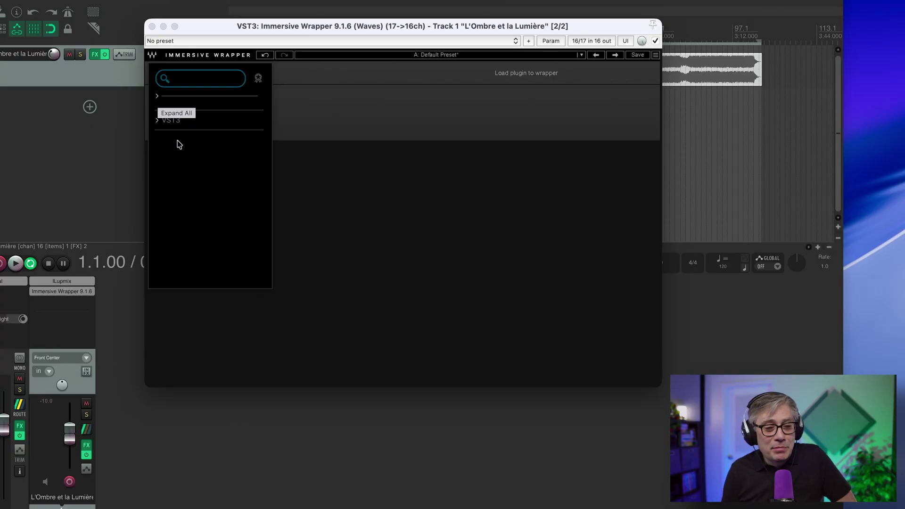
{"action": "left_click", "coordinate": [158, 121]}
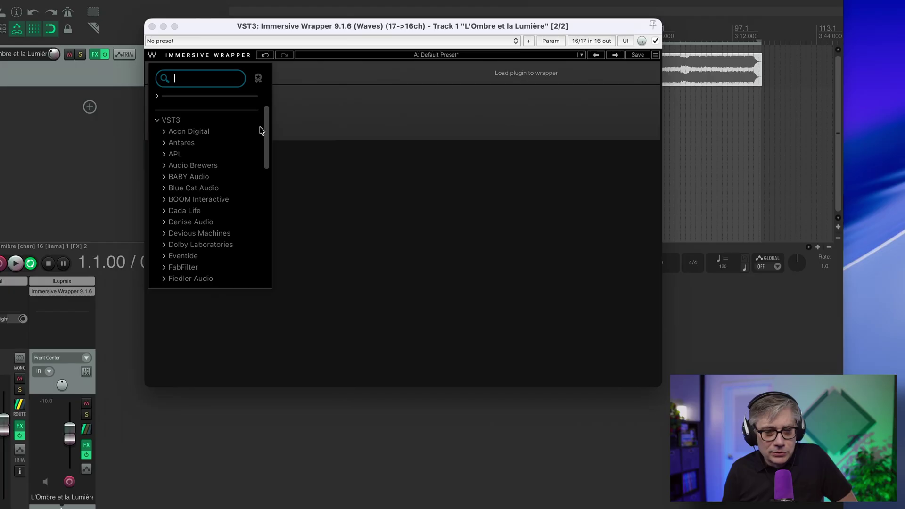
{"action": "left_click_drag", "start_coordinate": [269, 123], "coordinate": [280, 239]}
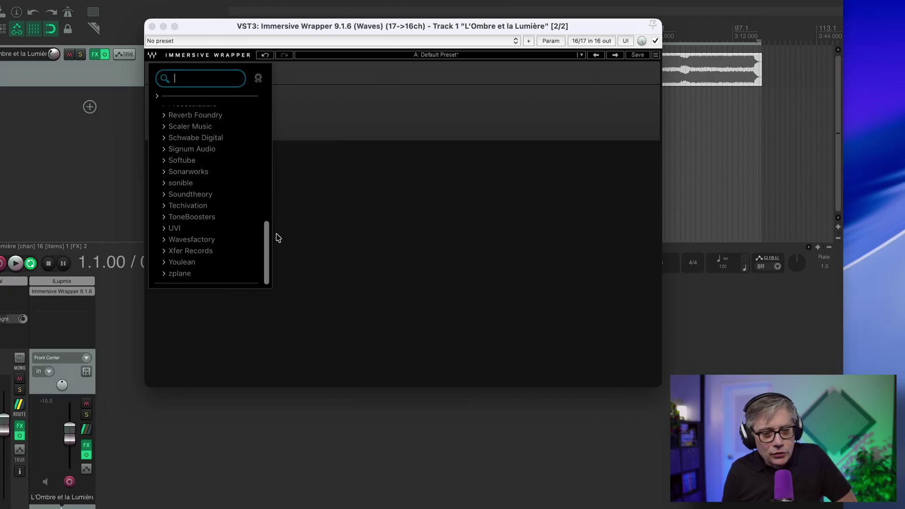
{"action": "left_click", "coordinate": [168, 196]}
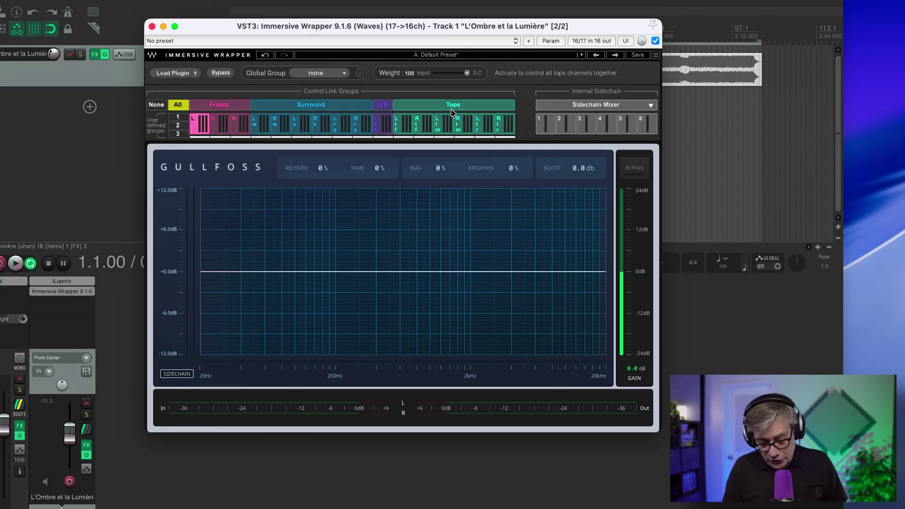
With playback running, set Tops Gullfoss to Recover 34%, Tame 47%, Brighten 30%, then select Surround.
{"action": "key", "text": "space"}
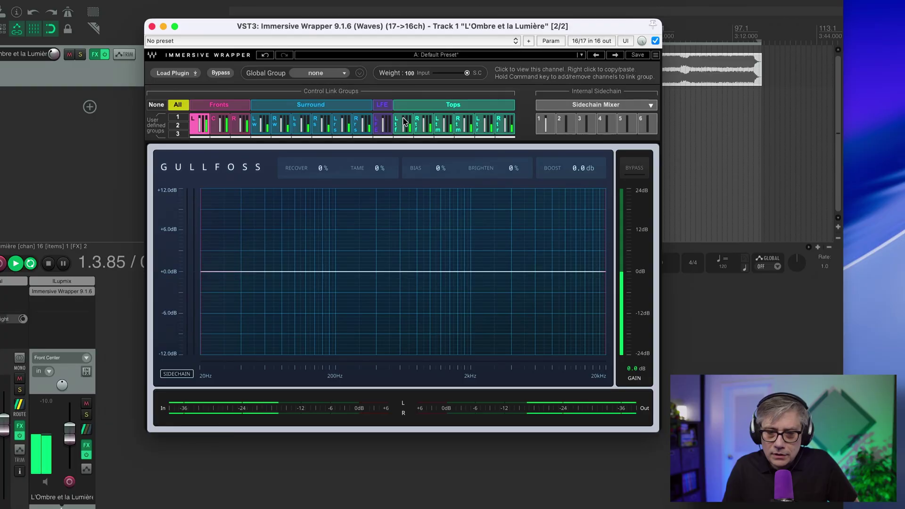
{"action": "left_click", "coordinate": [457, 109]}
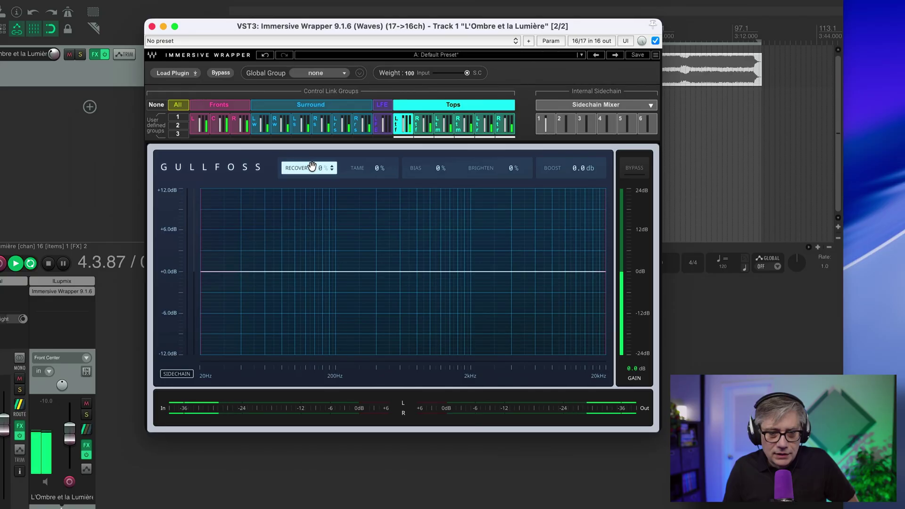
{"action": "mouse_move", "coordinate": [321, 169]}
{"action": "left_mouse_down"}
{"action": "mouse_move", "coordinate": [320, 155]}
{"action": "mouse_move", "coordinate": [313, 172]}
{"action": "left_mouse_up"}
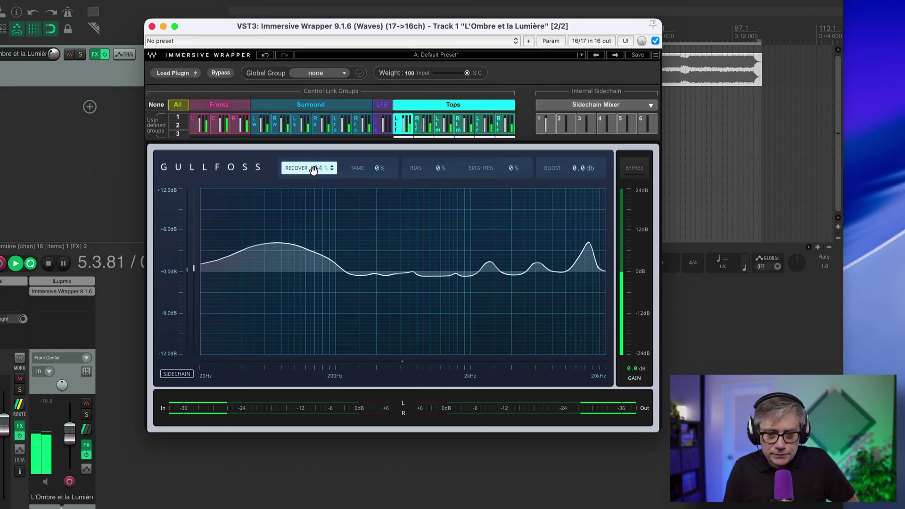
{"action": "left_click_drag", "start_coordinate": [370, 175], "coordinate": [370, 155]}
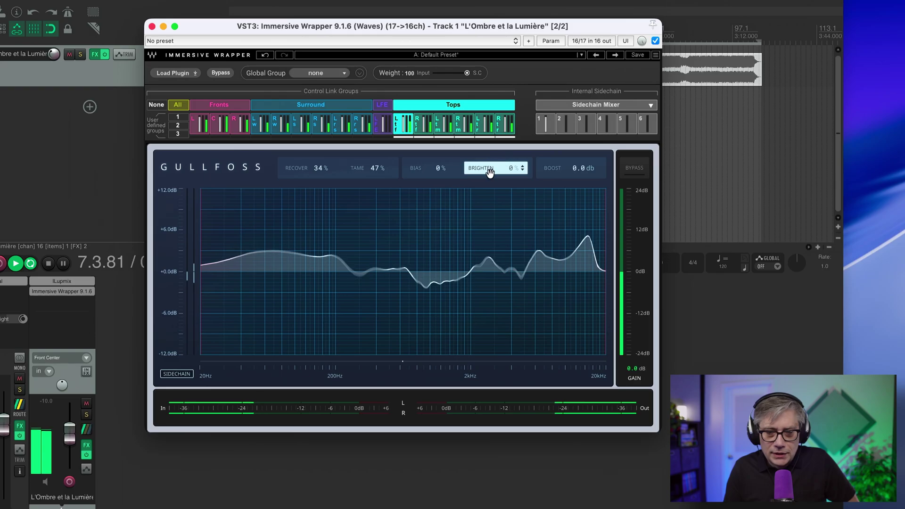
{"action": "mouse_move", "coordinate": [490, 173]}
{"action": "left_mouse_down"}
{"action": "mouse_move", "coordinate": [489, 159]}
{"action": "mouse_move", "coordinate": [494, 181]}
{"action": "left_mouse_up"}
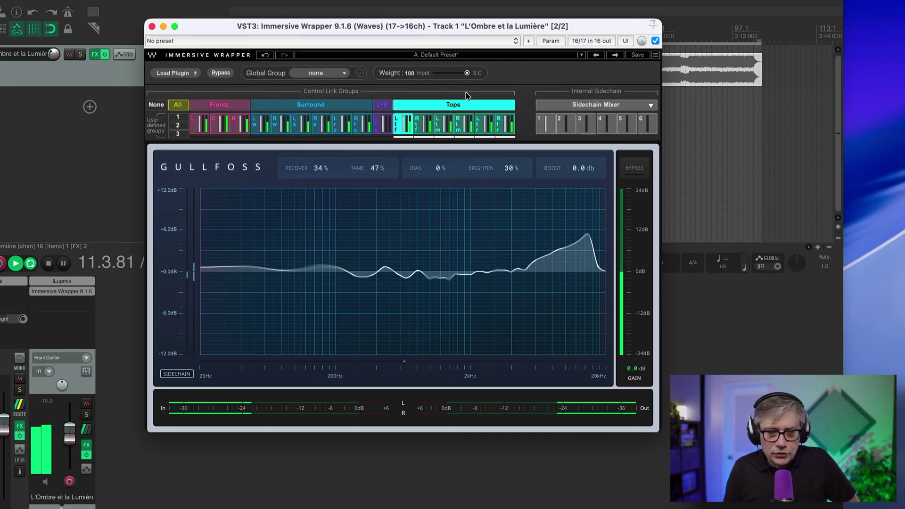
{"action": "left_click", "coordinate": [327, 106]}
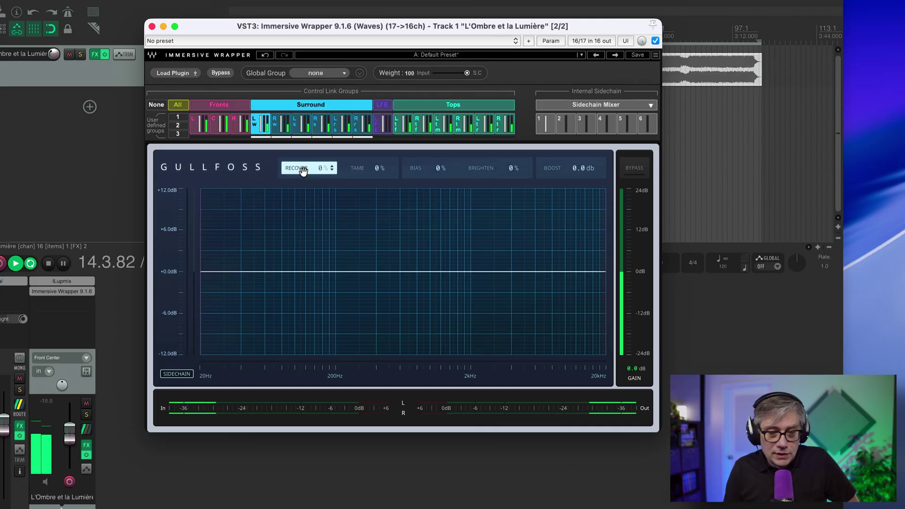
Raise Surround's Gullfoss Recover to 12%, then return to the Tops group.
{"action": "left_click_drag", "start_coordinate": [303, 171], "coordinate": [303, 166]}
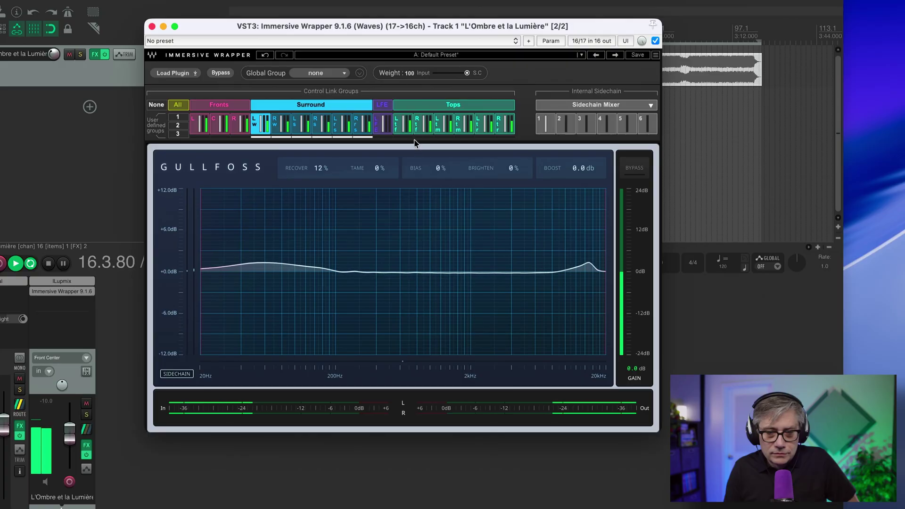
{"action": "left_click", "coordinate": [423, 106]}
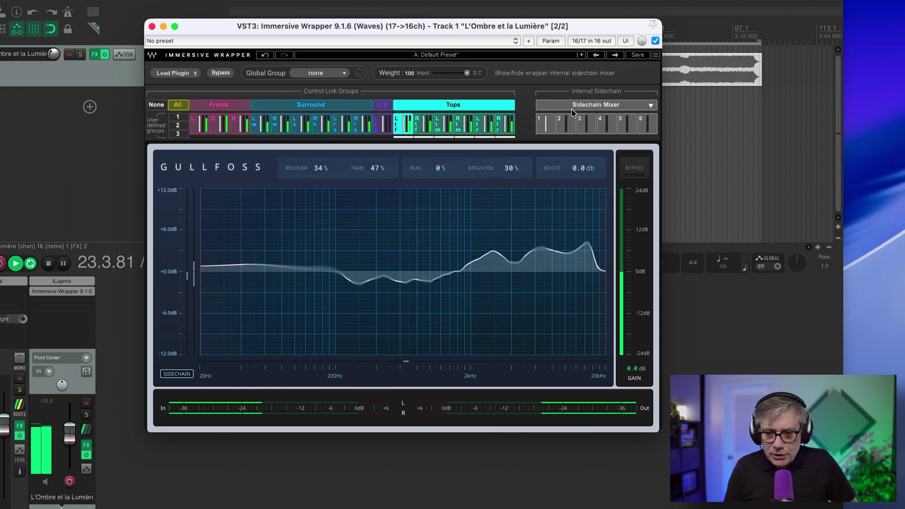
{"action": "left_click", "coordinate": [596, 105]}
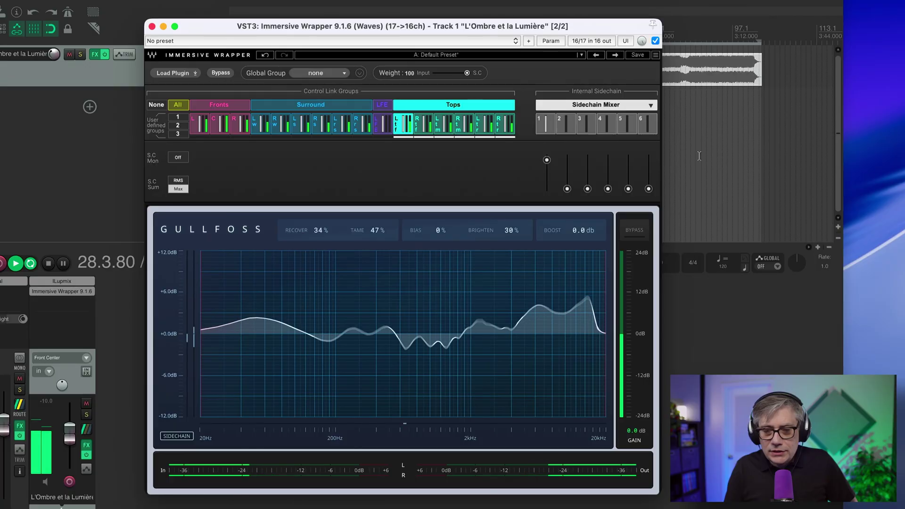
{"action": "left_click", "coordinate": [547, 122]}
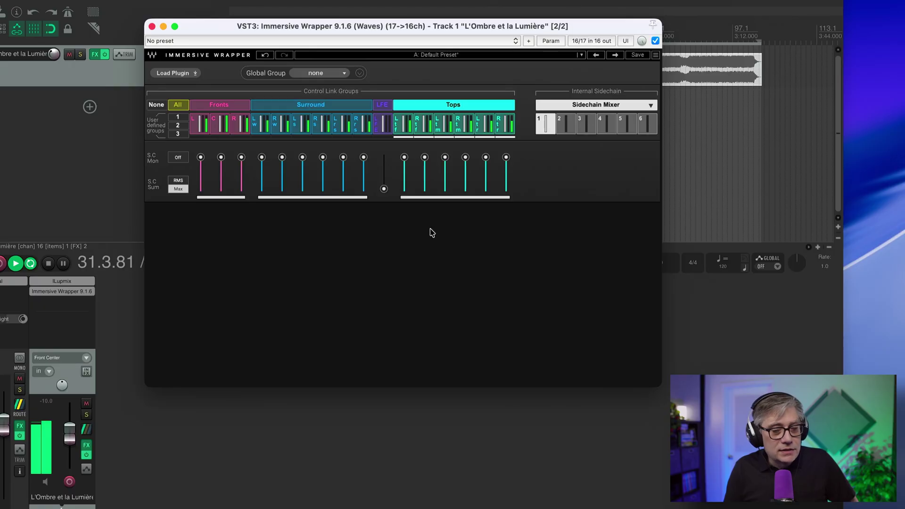
{"action": "left_click", "coordinate": [574, 111]}
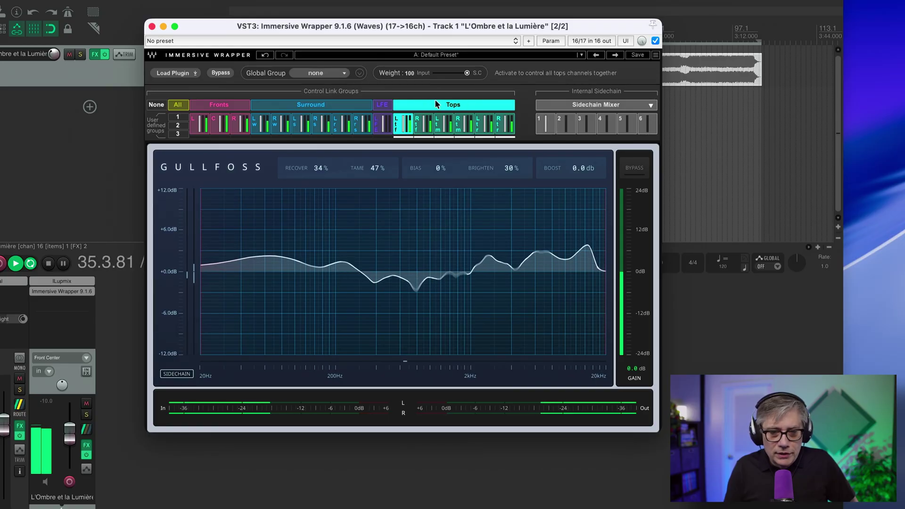
Compare the individual EQ curves of the Rtm and Ltm channels.
{"action": "left_click", "coordinate": [462, 130]}
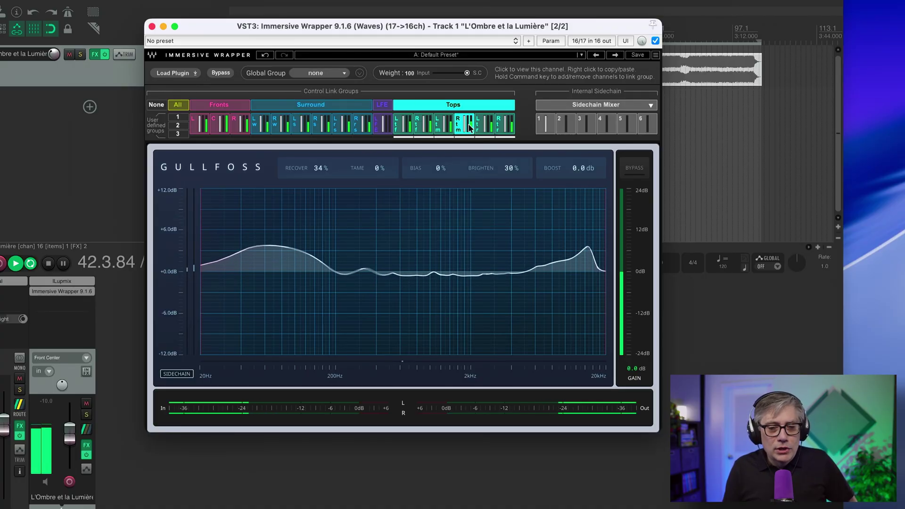
{"action": "left_click", "coordinate": [444, 125]}
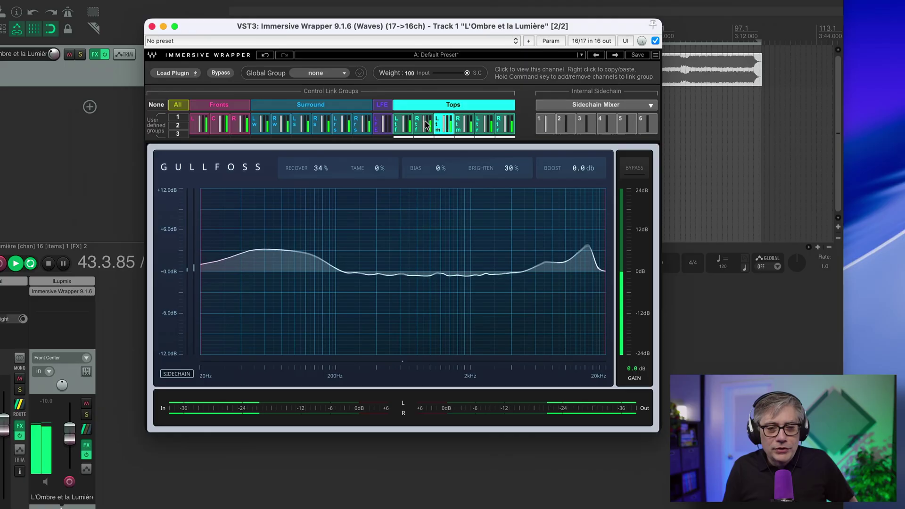
{"action": "left_click", "coordinate": [467, 125]}
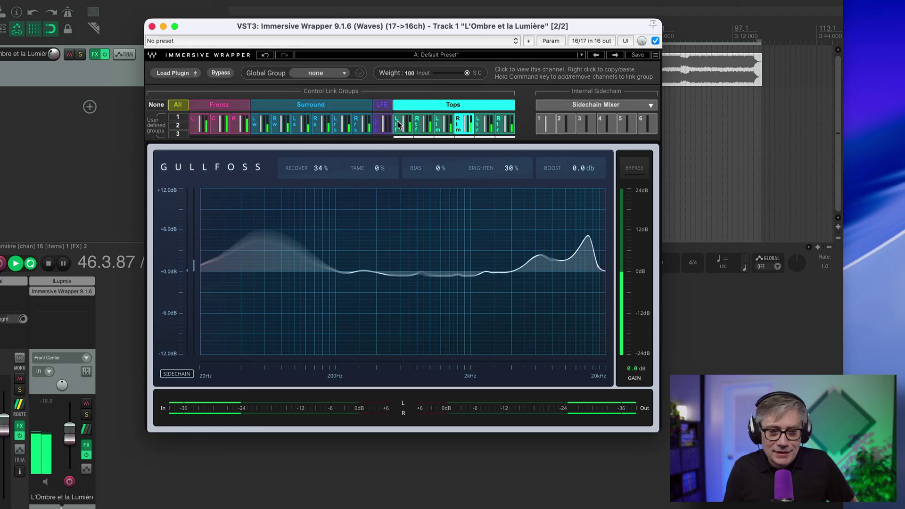
Unlink the channel groups, raise Tame to 100% on Rtm only, check Ltm, and stop playback.
{"action": "left_click", "coordinate": [152, 108]}
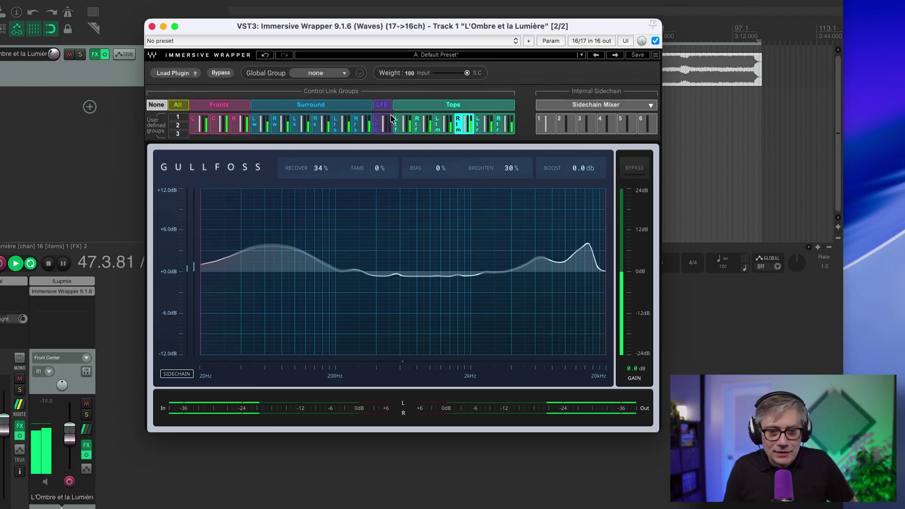
{"action": "left_click_drag", "start_coordinate": [351, 170], "coordinate": [351, 143]}
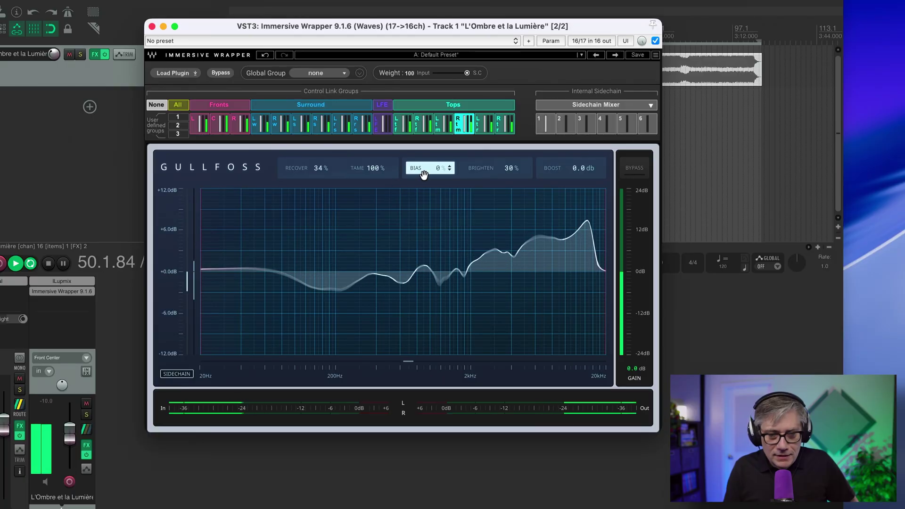
{"action": "left_click", "coordinate": [446, 123]}
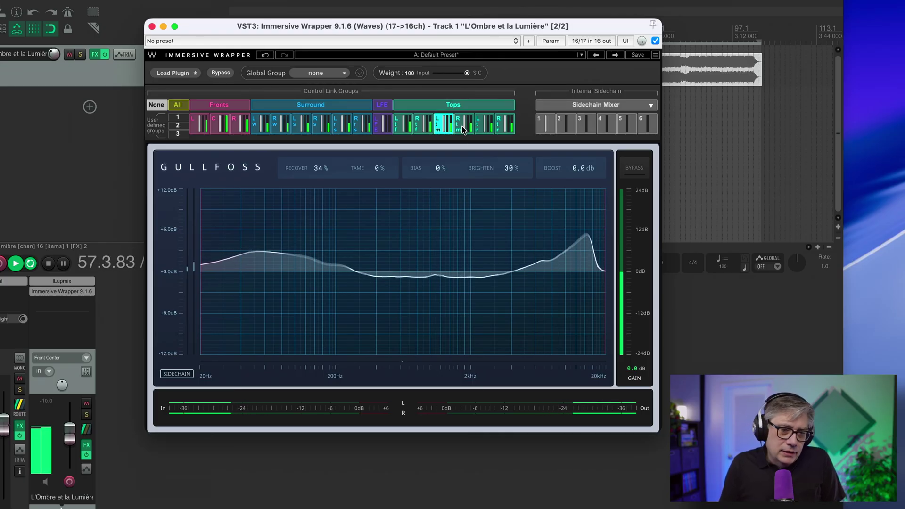
{"action": "key", "text": "space"}
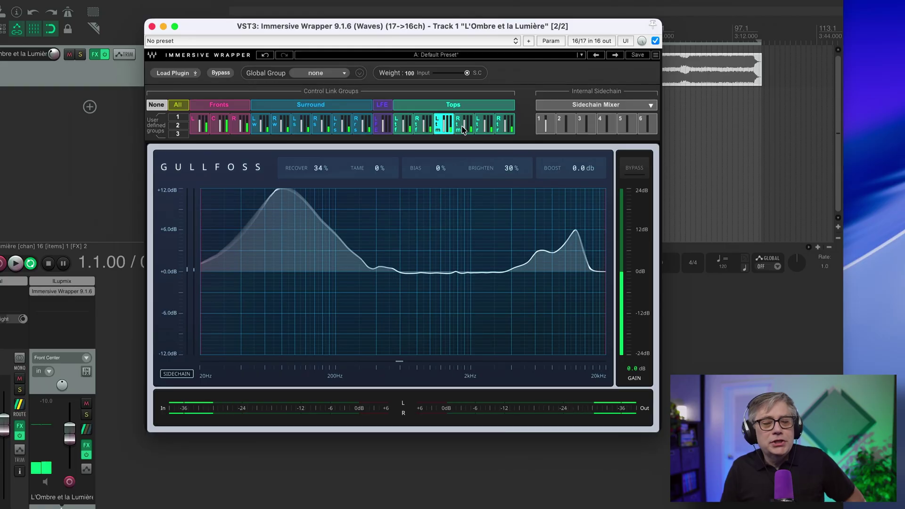